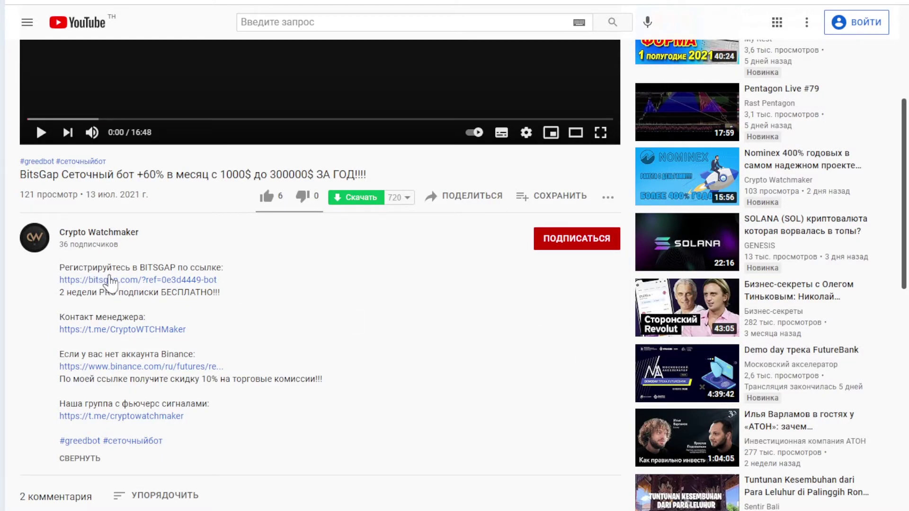
Open the bitsgap.com referral link in the YouTube video description to reach the Bitsgap homepage.
left_click(118, 281)
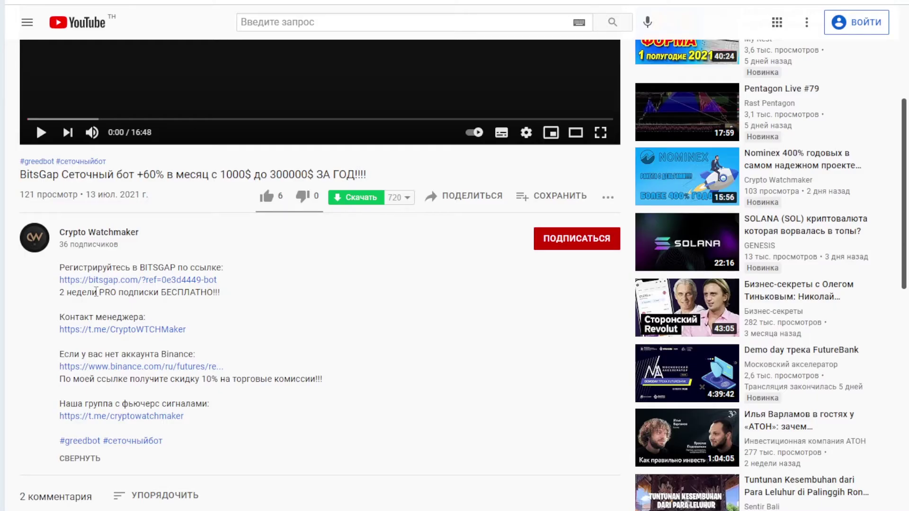
left_click_drag(82, 292, 124, 292)
left_click(138, 298)
scroll(244, 235, "up", 5)
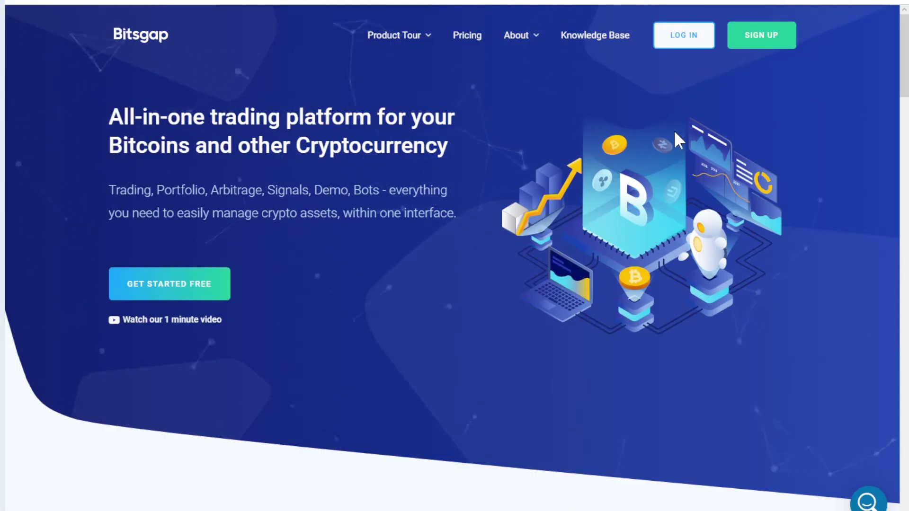
Enter the account e-mail and password in the Bitsgap sign-up form.
left_click(736, 41)
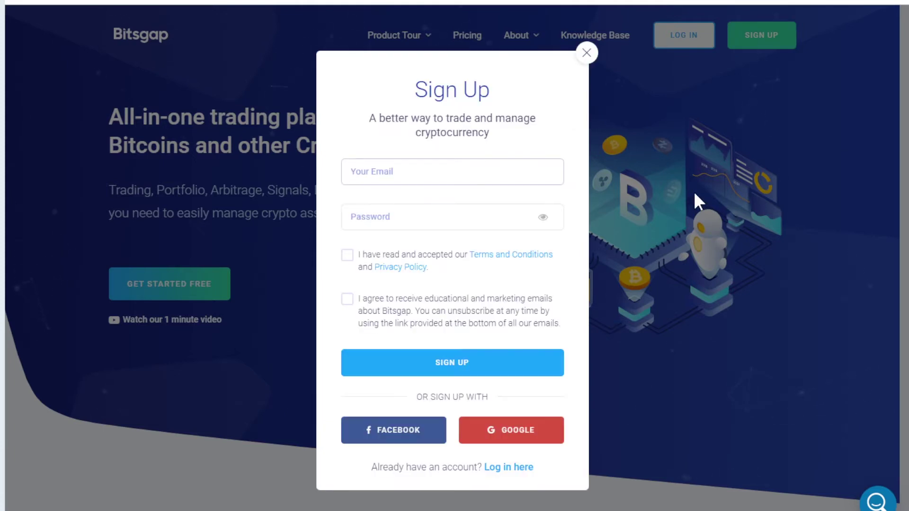
left_click(419, 171)
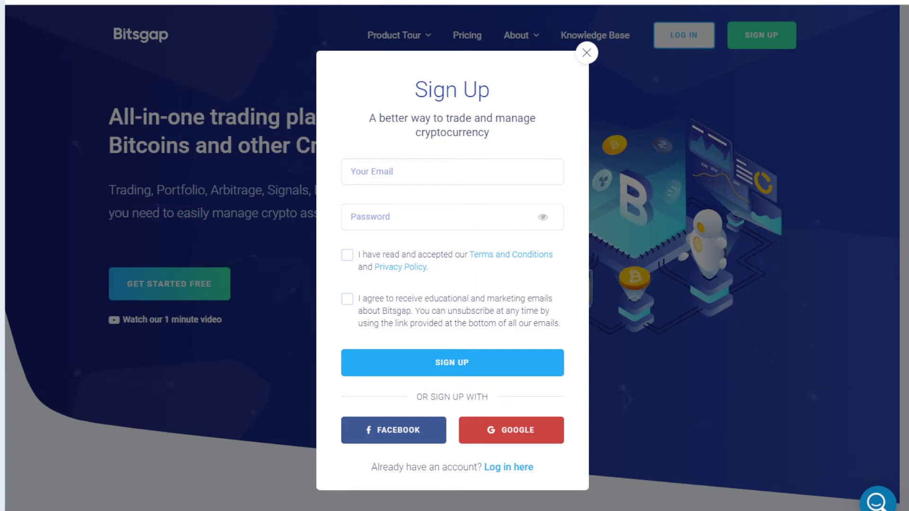
key("ctrl+v")
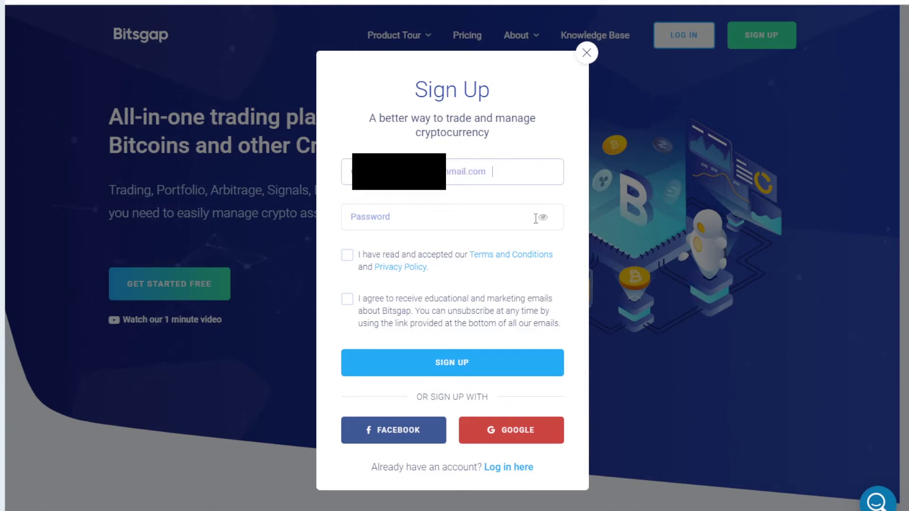
key("BackSpace")
key("Tab")
key("ctrl+v")
Accept the terms and the educational e-mails option, then submit the sign-up.
left_click(347, 255)
left_click(348, 301)
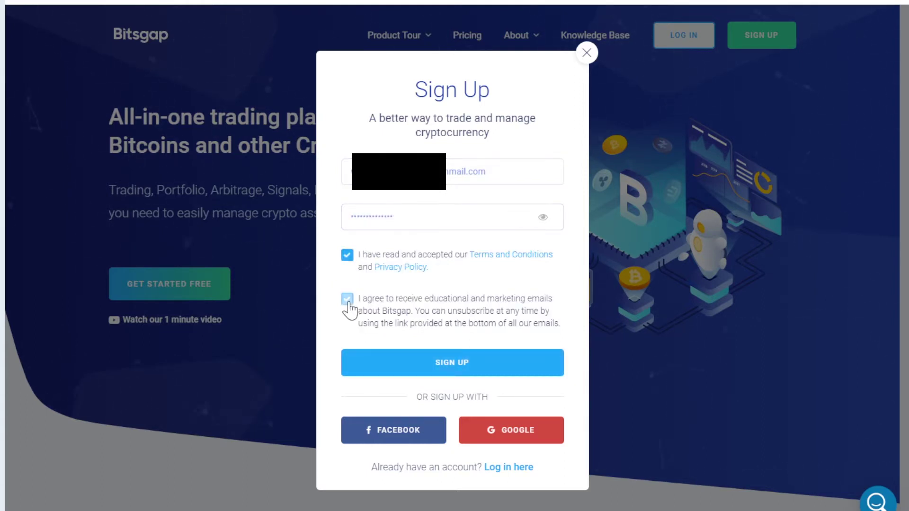
left_click(526, 430)
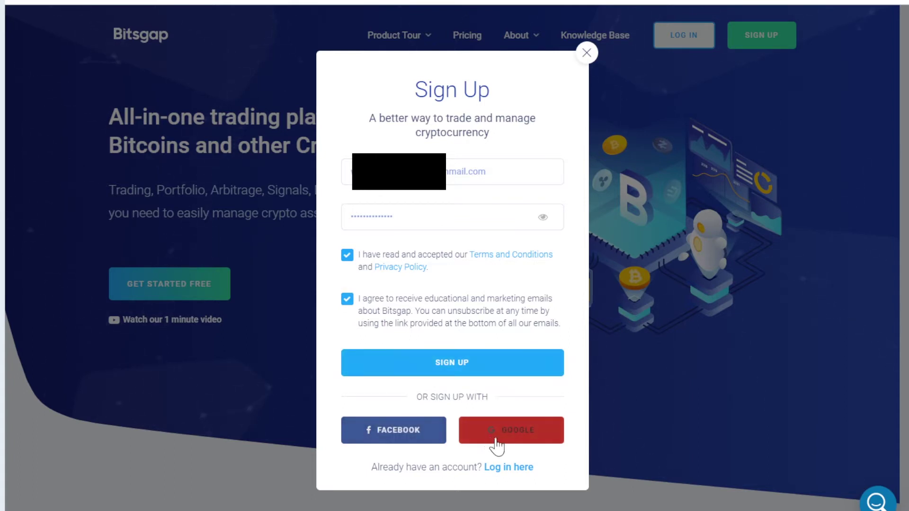
left_click(462, 368)
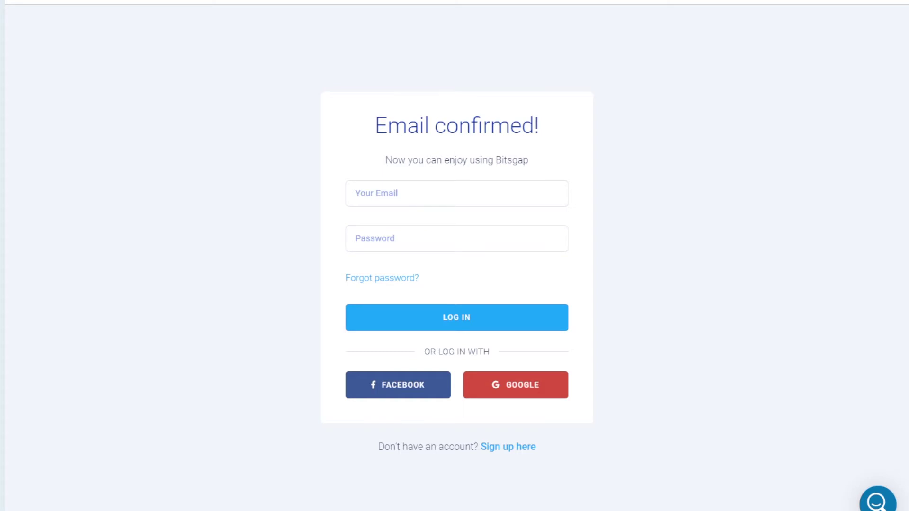
Log into Bitsgap with the account e-mail and password, retrying after the error.
key("ctrl+v")
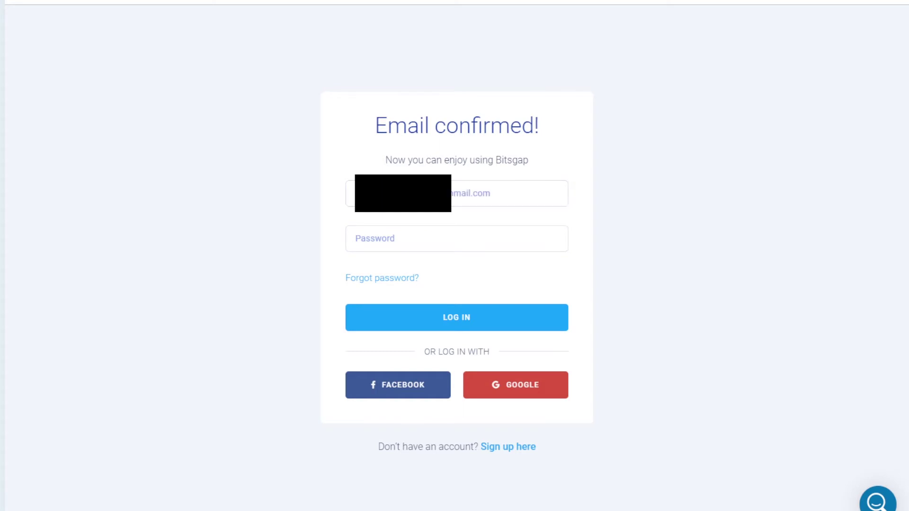
key("ctrl+v")
left_click(458, 315)
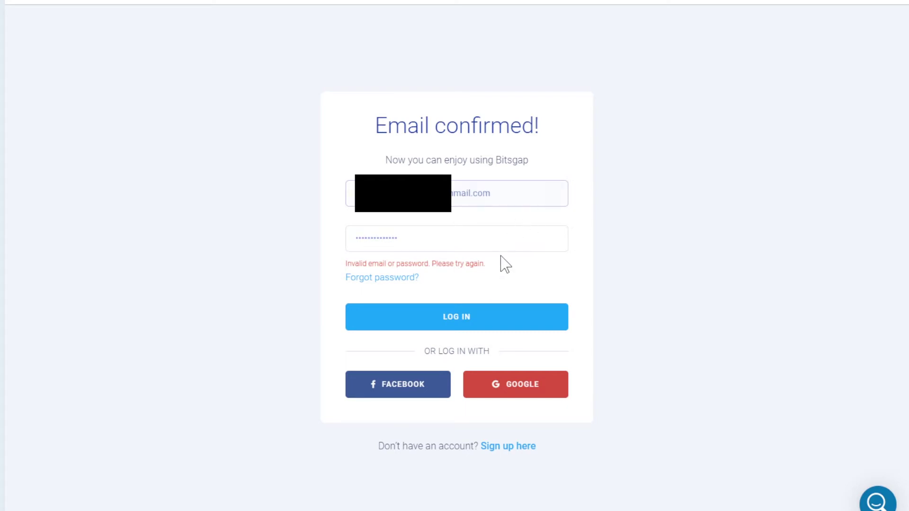
left_click(511, 320)
left_click(497, 326)
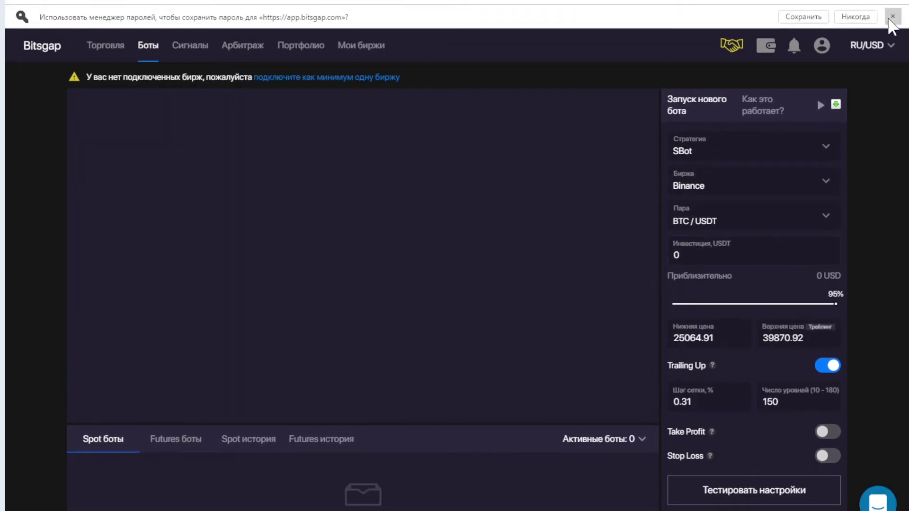
Dismiss the save-password prompt and switch to the Binance tab.
left_click(893, 17)
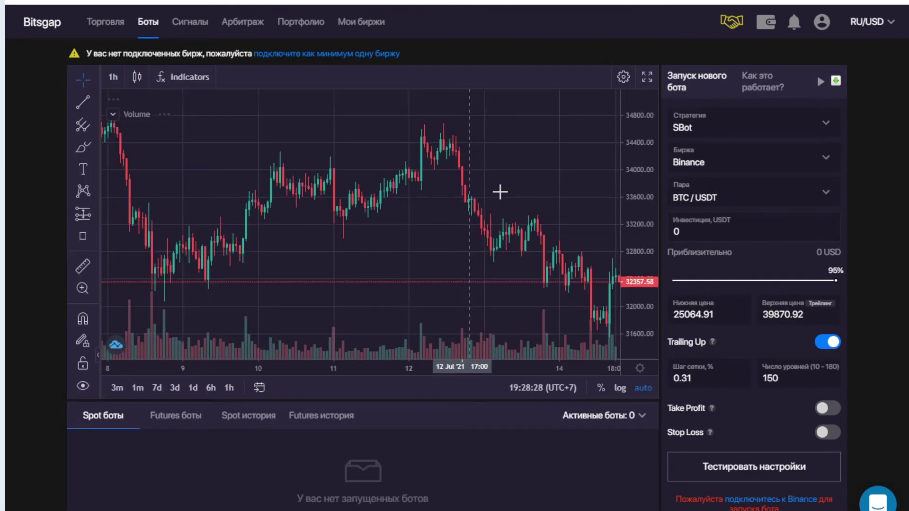
scroll(517, 254, "up", 3)
scroll(515, 255, "down", 2)
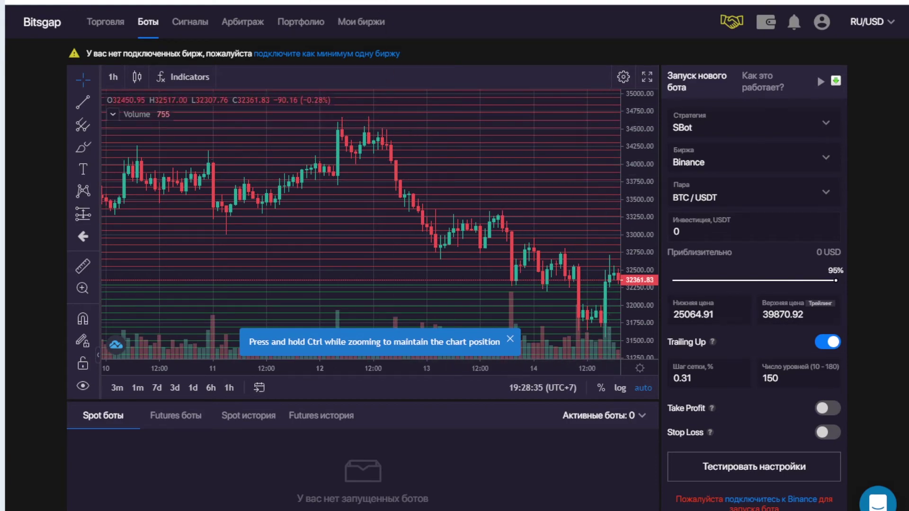
key("ctrl+Tab")
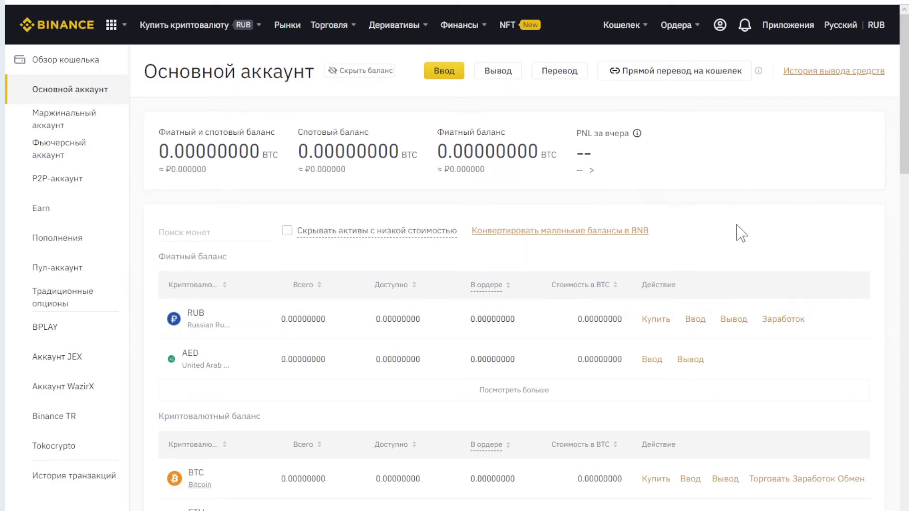
Open Binance API Management from the profile menu and name the new key 'bitsgap'.
mouse_move(720, 27)
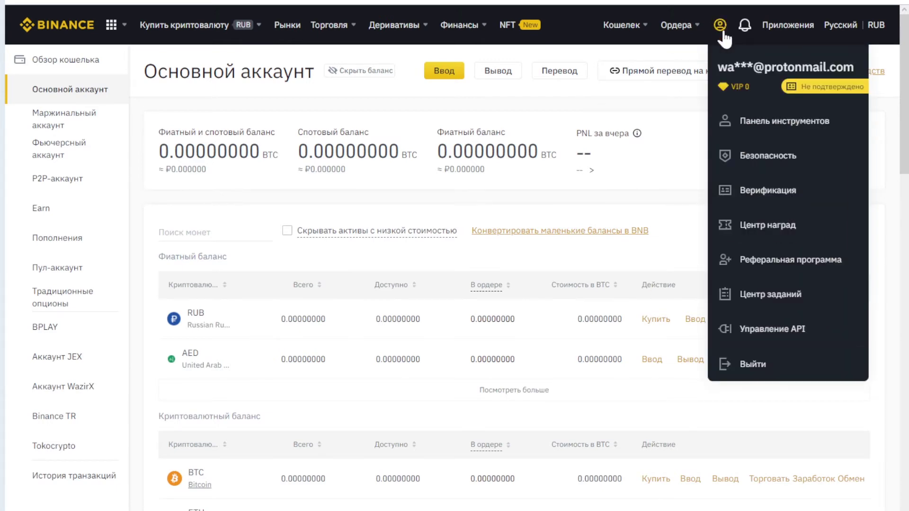
left_click(769, 328)
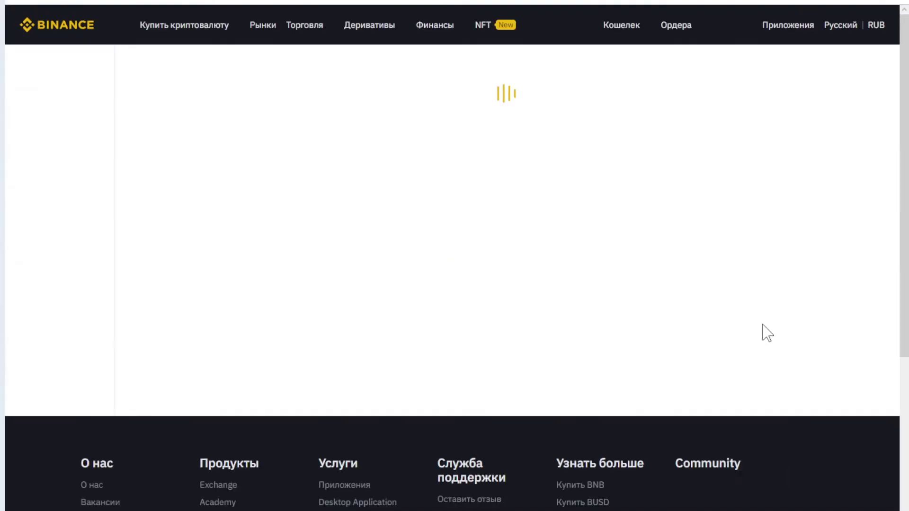
left_click(461, 226)
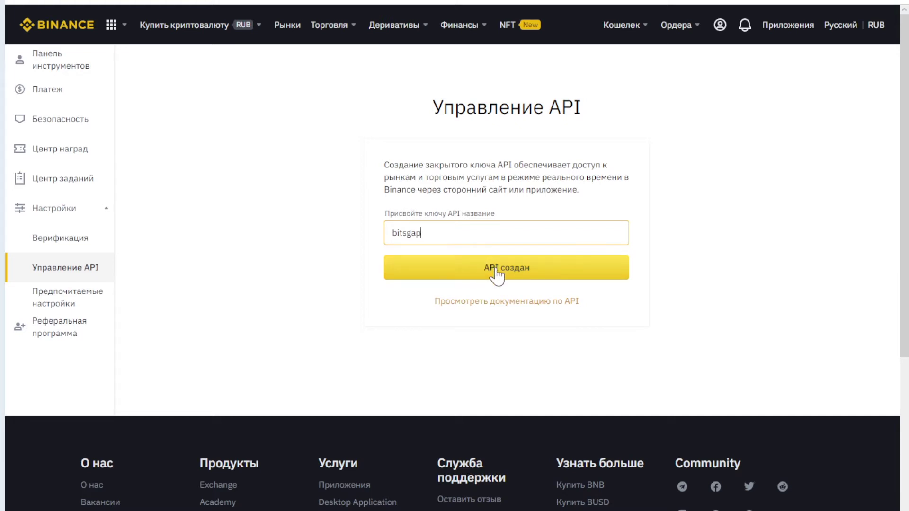
Create the bitsgap API key, submitting the e-mail and Google Authenticator verification codes.
left_click(496, 275)
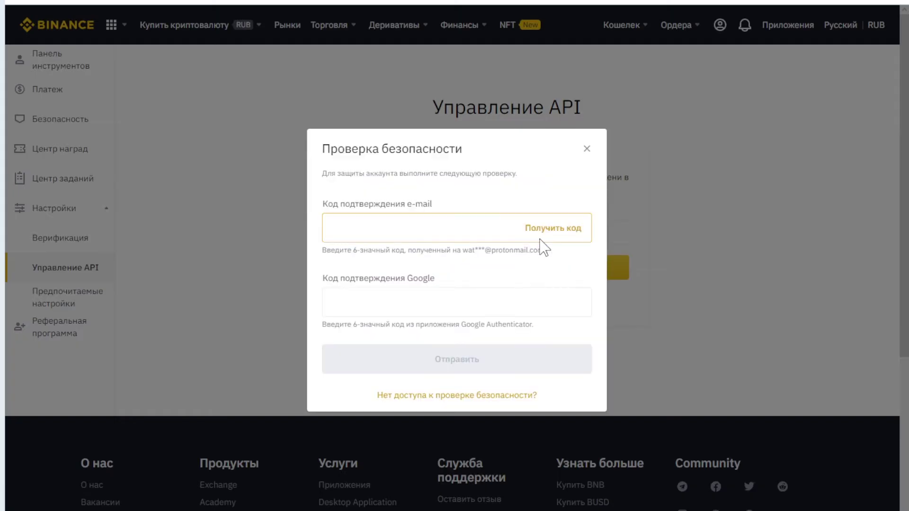
left_click(553, 229)
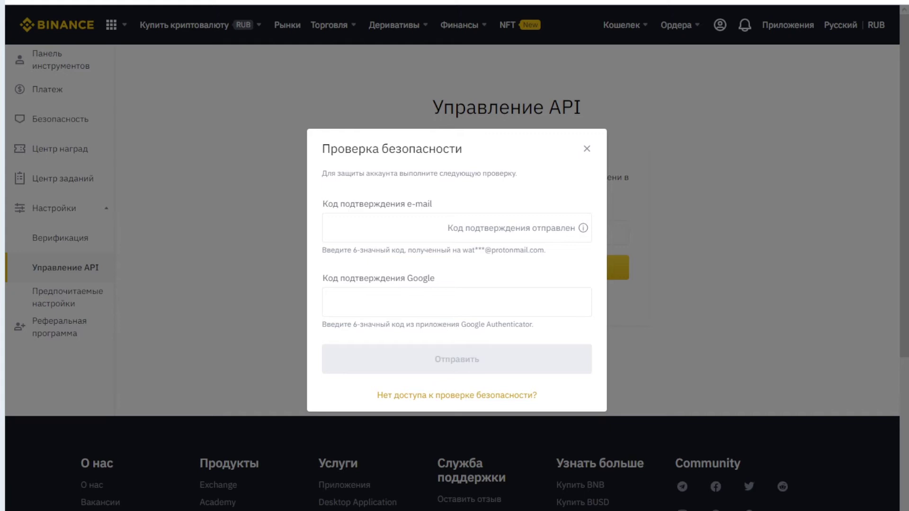
left_click(392, 227)
left_click(354, 297)
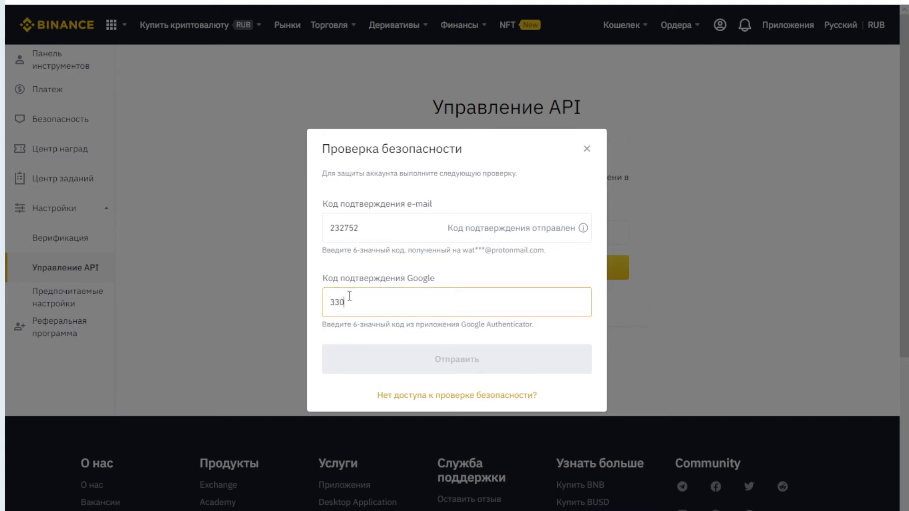
type("2")
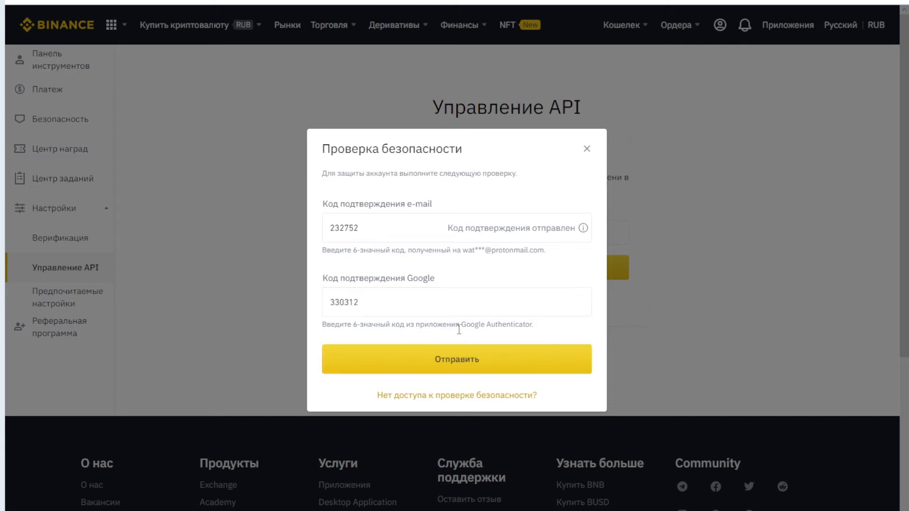
left_click(473, 362)
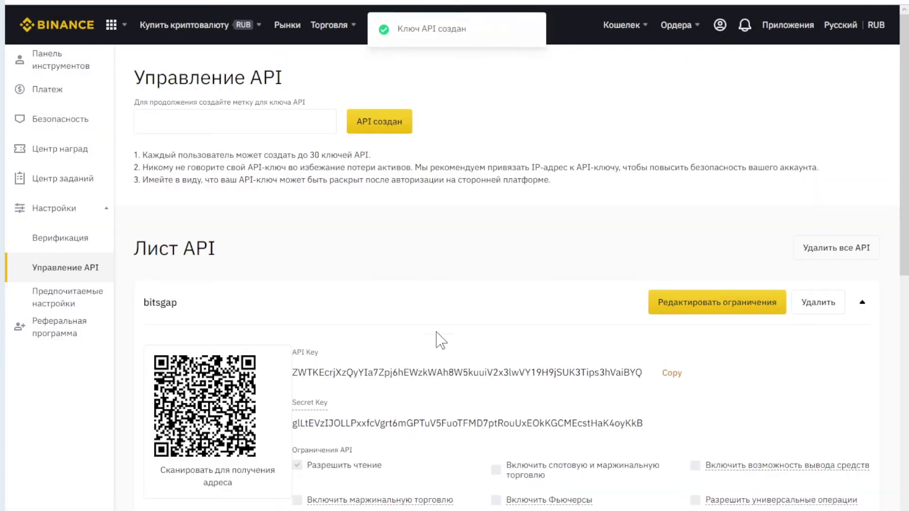
Edit the bitsgap key's restrictions to enable spot/margin trading and futures trading.
scroll(381, 315, "down", 3)
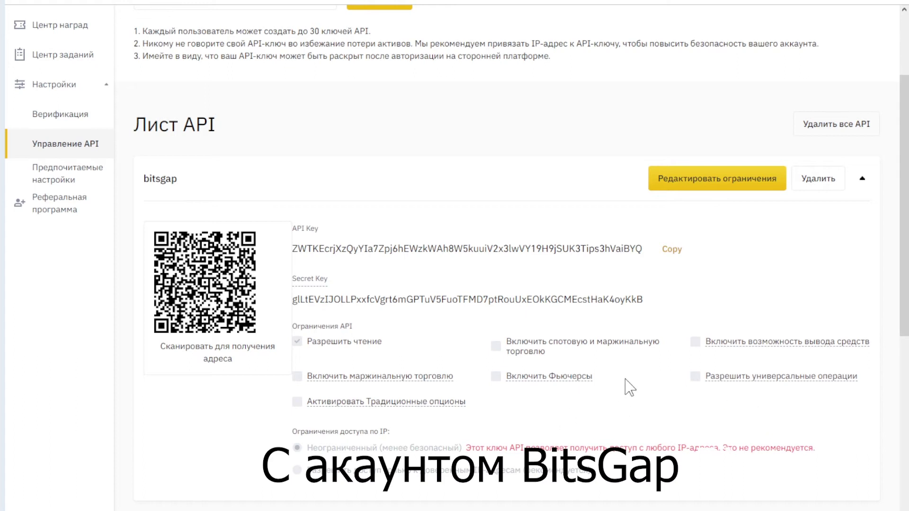
left_click(690, 179)
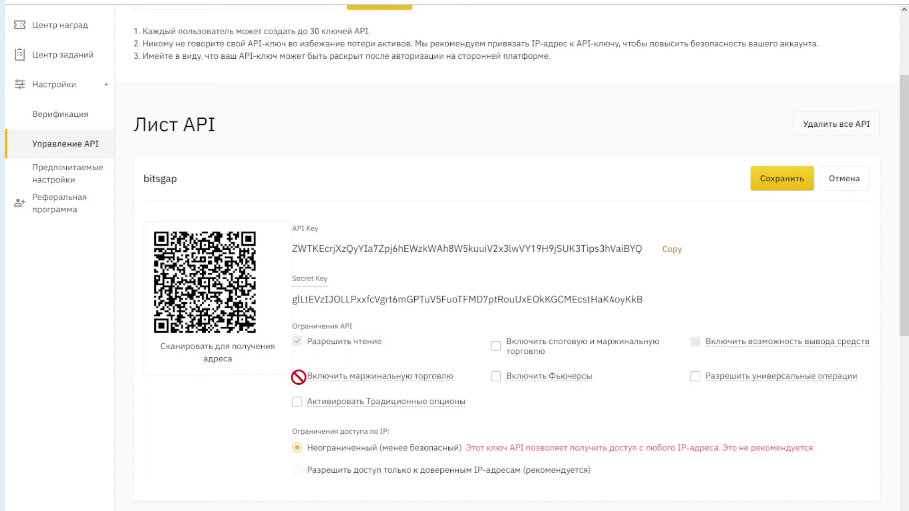
mouse_move(348, 389)
mouse_move(309, 410)
mouse_move(545, 382)
mouse_move(803, 348)
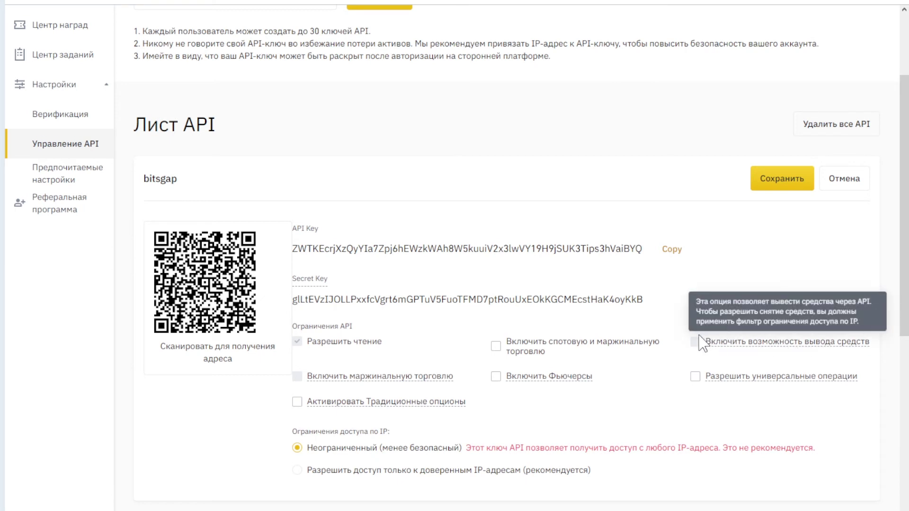
mouse_move(725, 344)
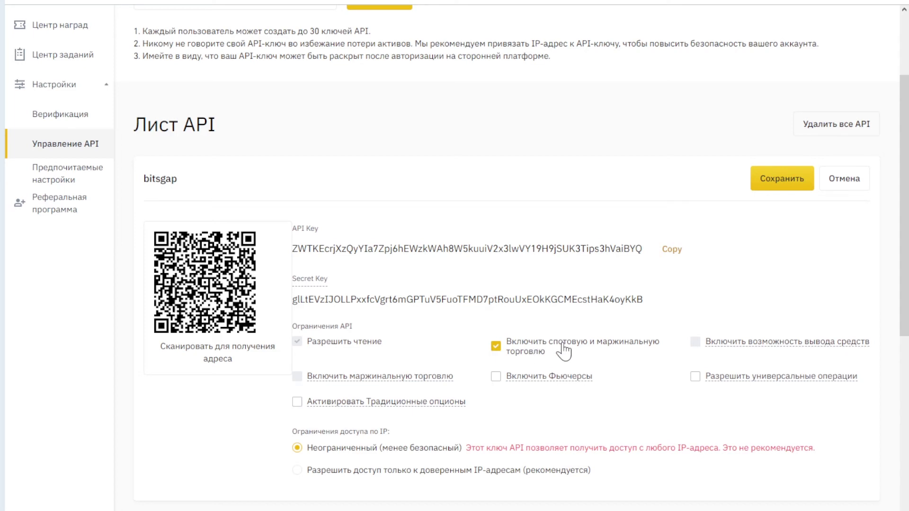
left_click(505, 376)
Save the new permissions, accepting the 30-day warning and entering the authenticator code.
left_click(769, 178)
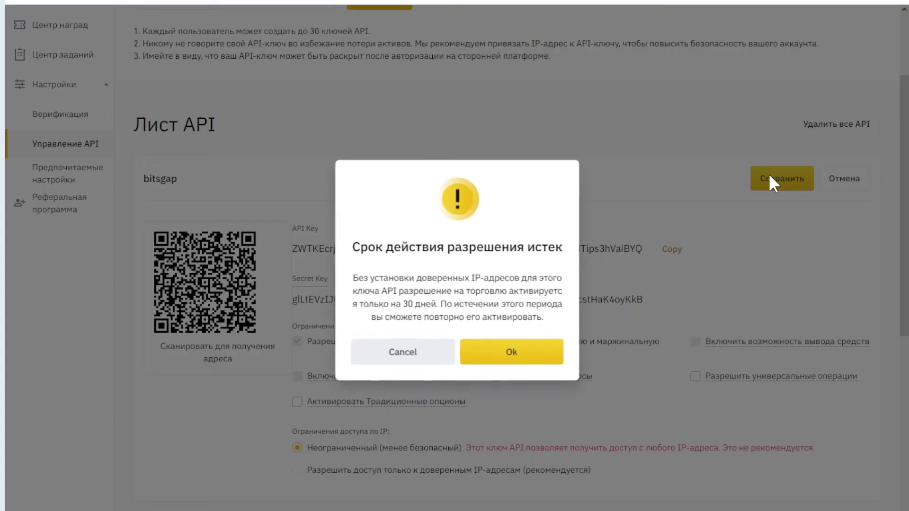
left_click(506, 349)
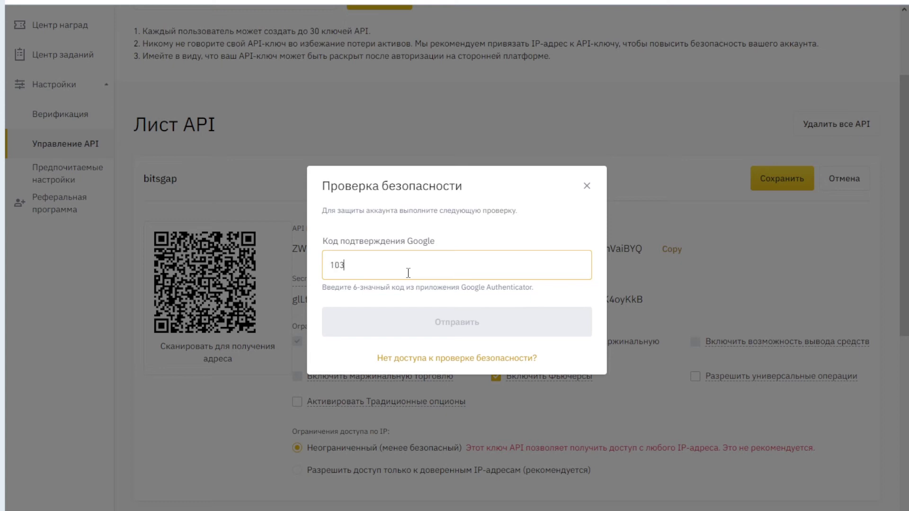
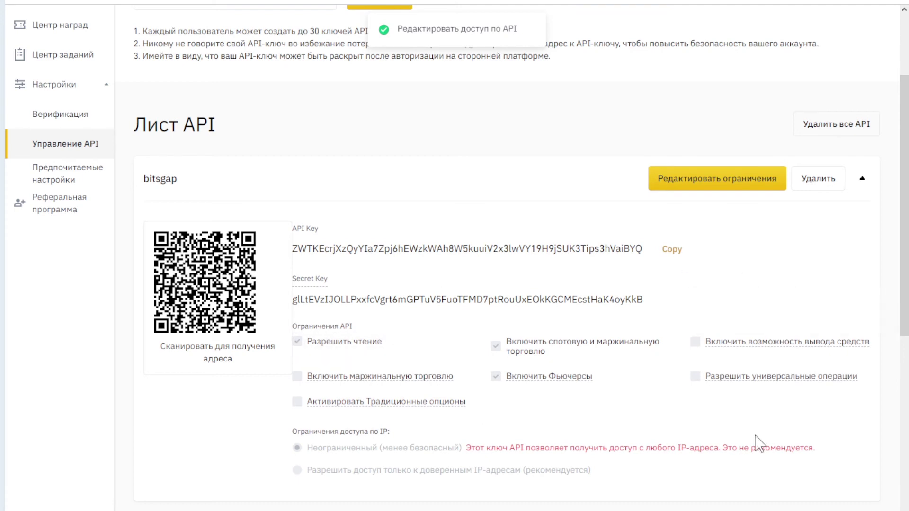
Copy the bitsgap API key to the clipboard.
left_click_drag(316, 232, 298, 228)
left_click_drag(316, 278, 324, 284)
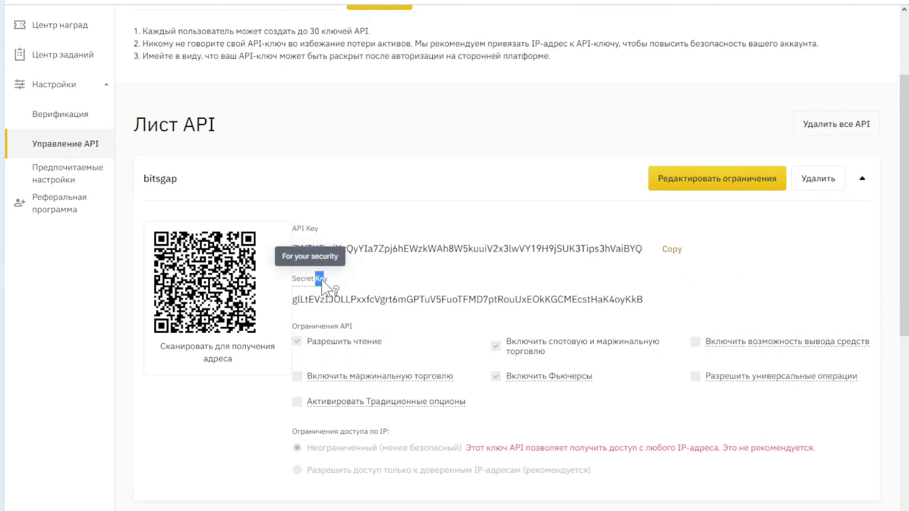
left_click(405, 281)
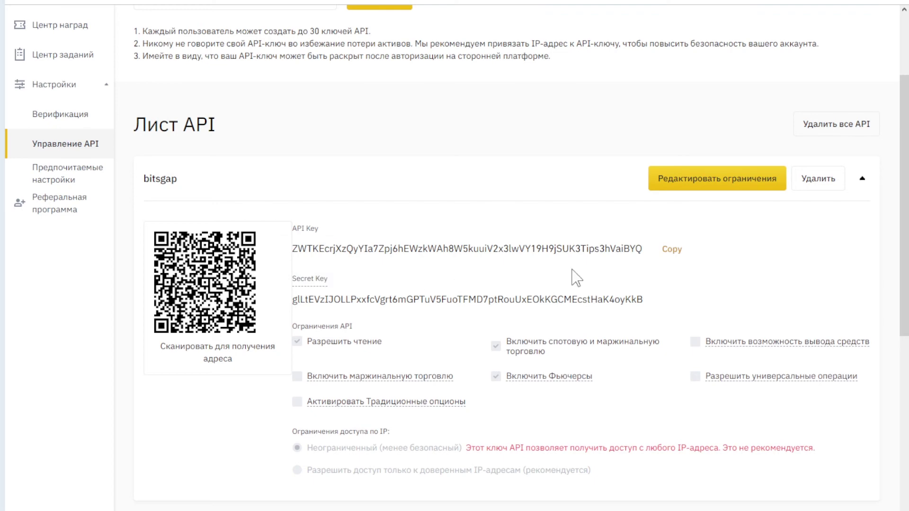
left_click(672, 250)
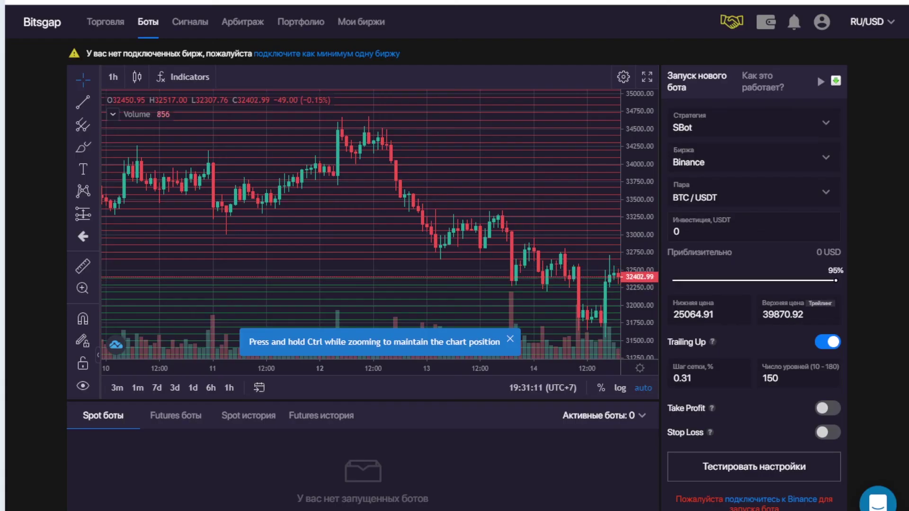
Add a new exchange under Мои биржи, choose Binance and paste the API key.
left_click(821, 24)
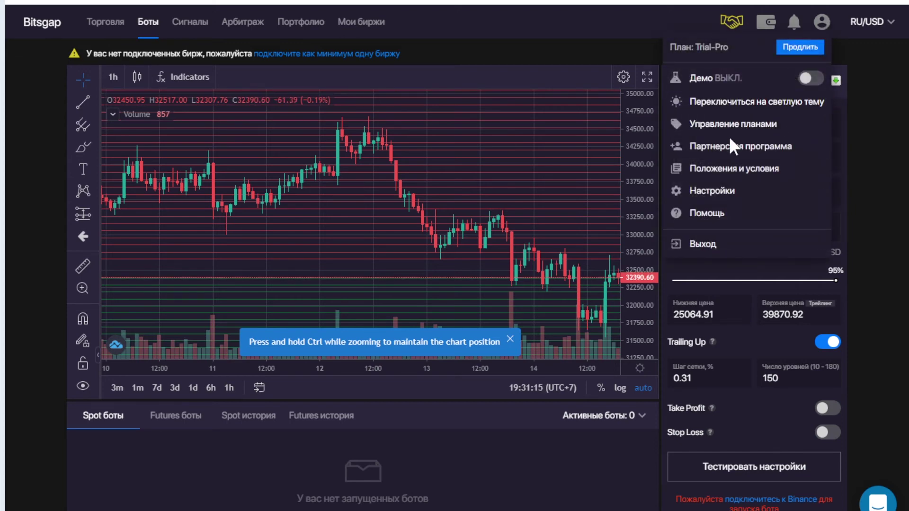
left_click(367, 23)
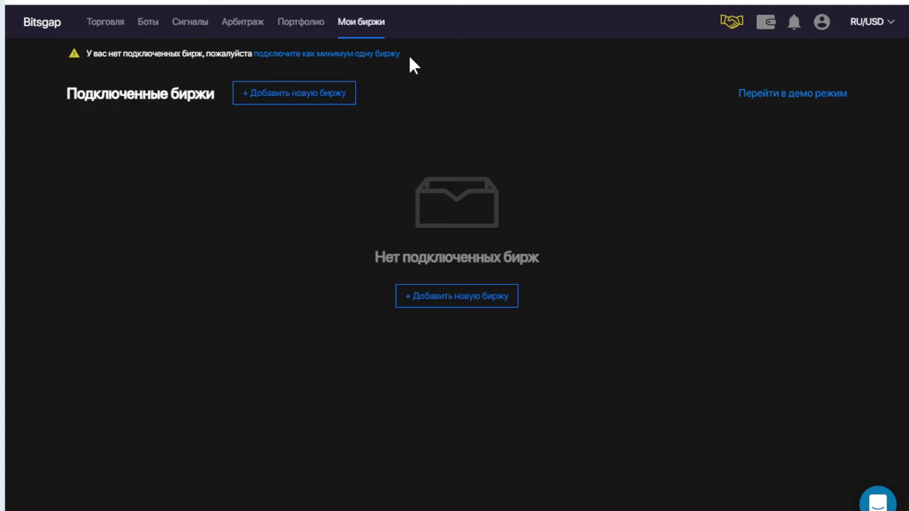
left_click(295, 91)
left_click(420, 204)
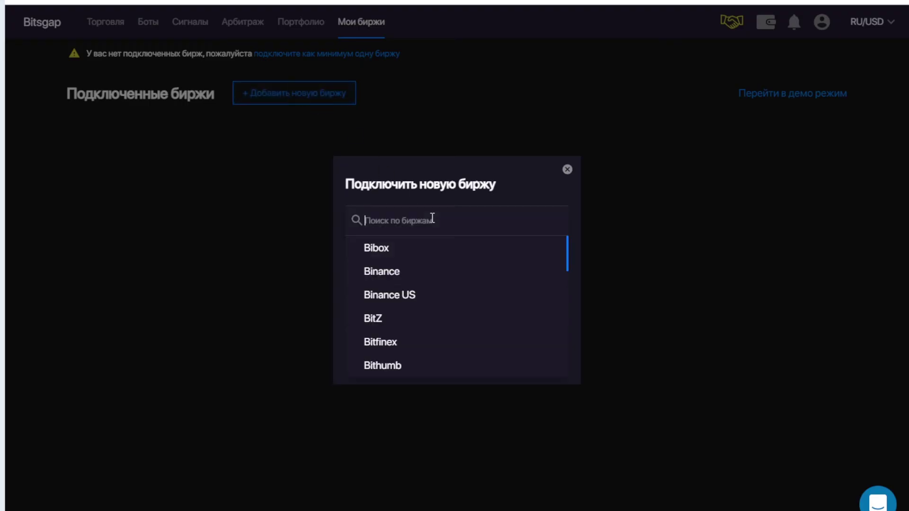
left_click(421, 266)
left_click(394, 272)
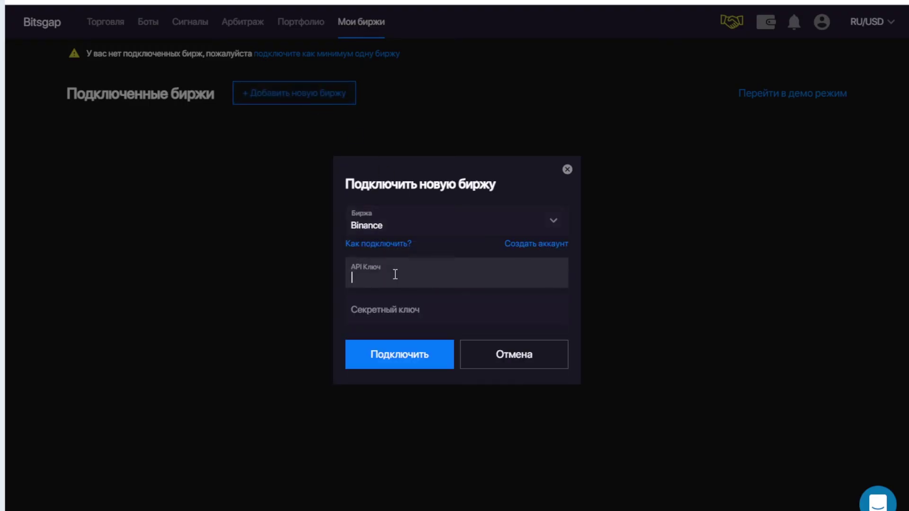
key("ctrl+v")
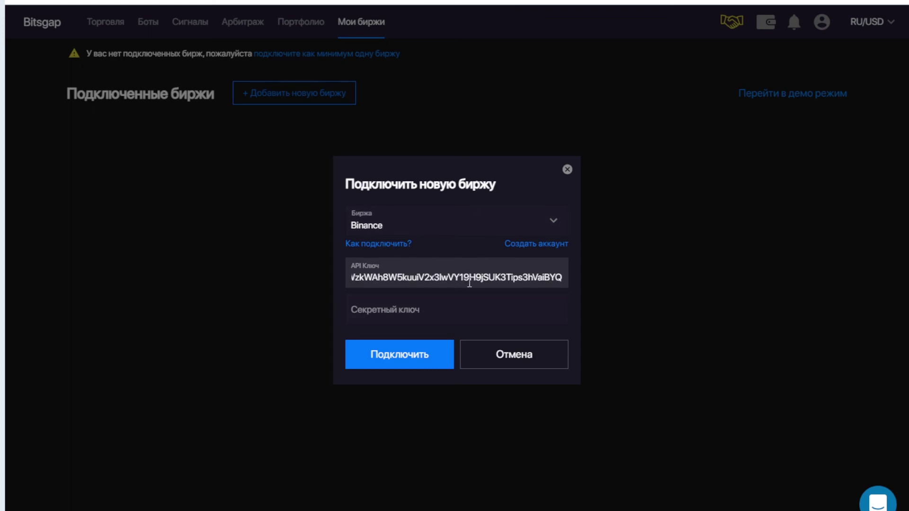
Copy the Secret Key from Binance and paste it into the Bitsgap connection form.
key("alt+Tab")
left_click_drag(644, 299, 295, 301)
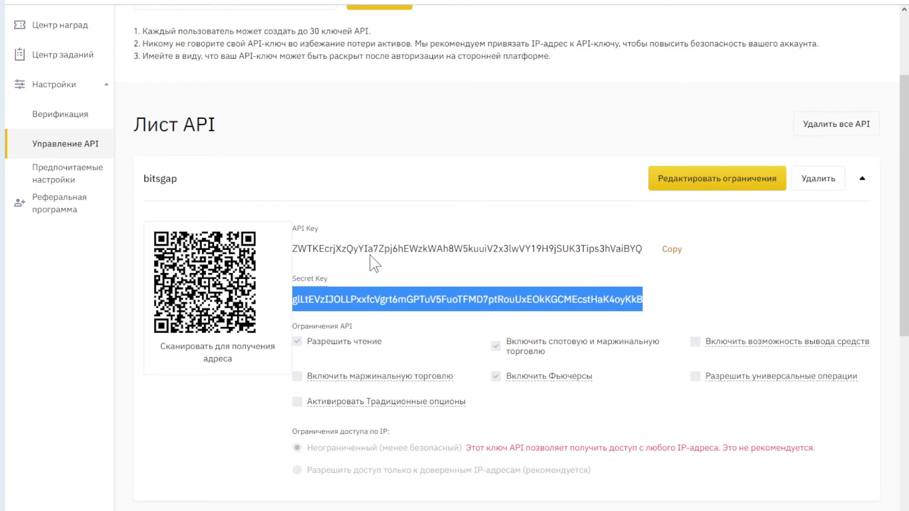
key("ctrl+c")
key("alt+Tab")
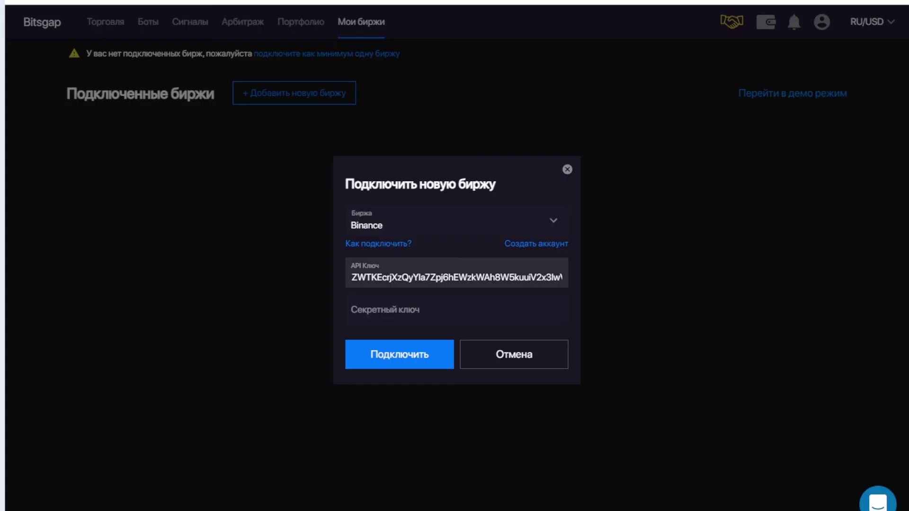
left_click(441, 325)
key("ctrl+v")
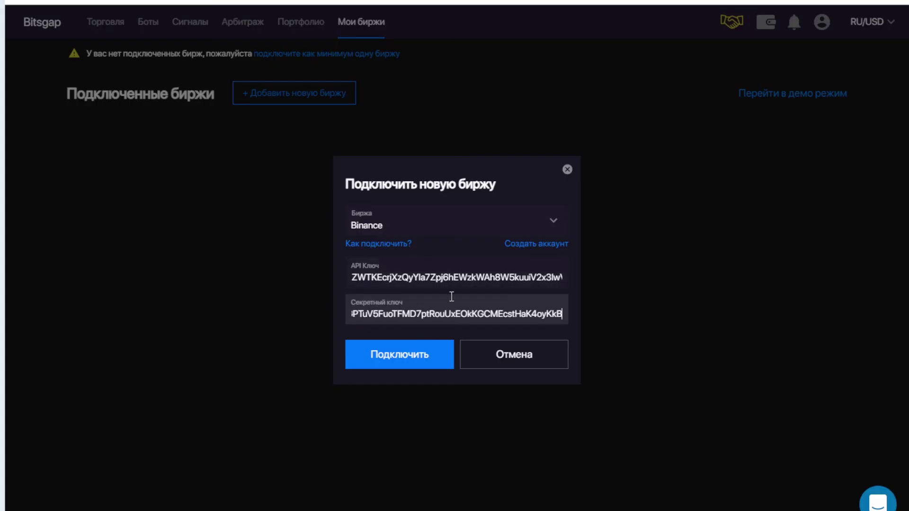
left_click(419, 227)
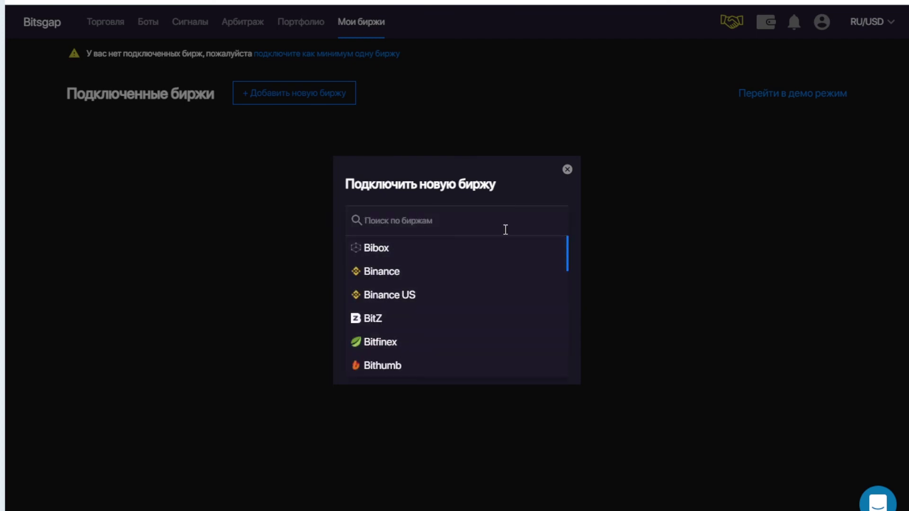
left_click(450, 166)
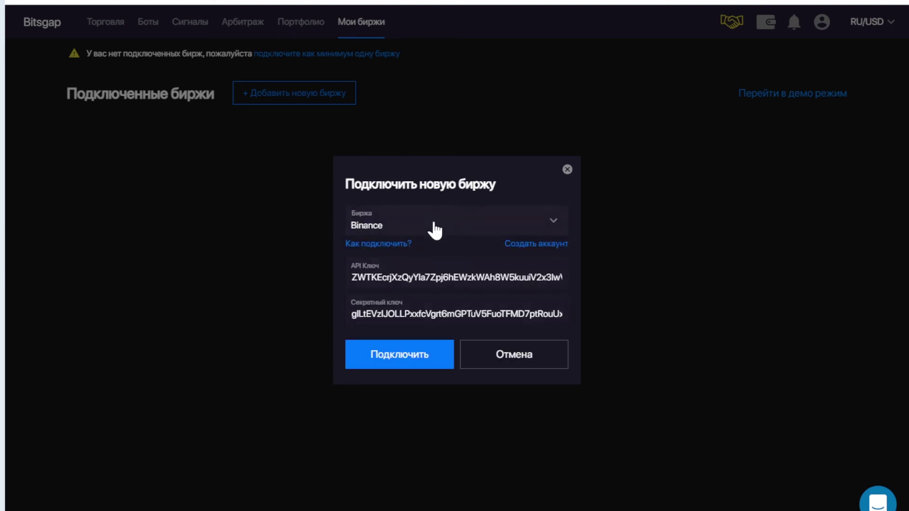
Connect the Binance account to Bitsgap.
left_click(389, 363)
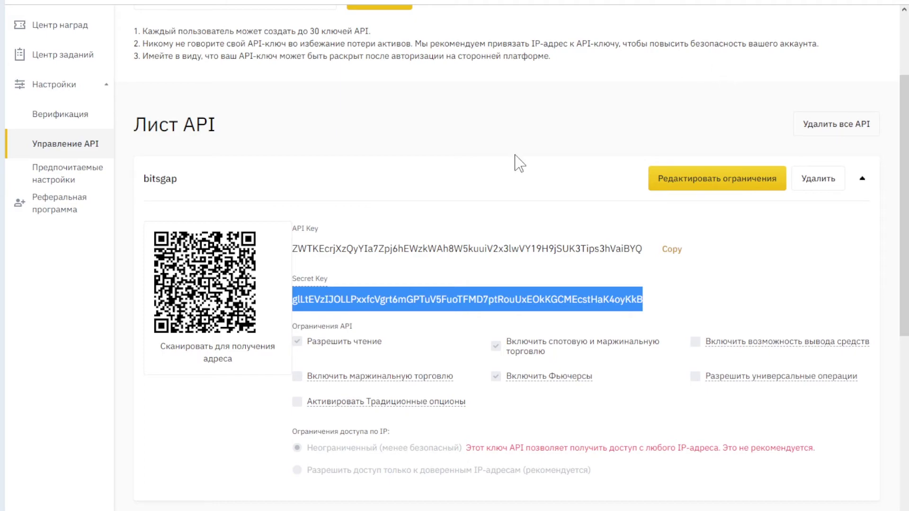
scroll(743, 87, "up", 2)
scroll(743, 87, "up", 2)
Check the Binance Fiat and Spot wallet balances.
mouse_move(615, 24)
left_click(664, 113)
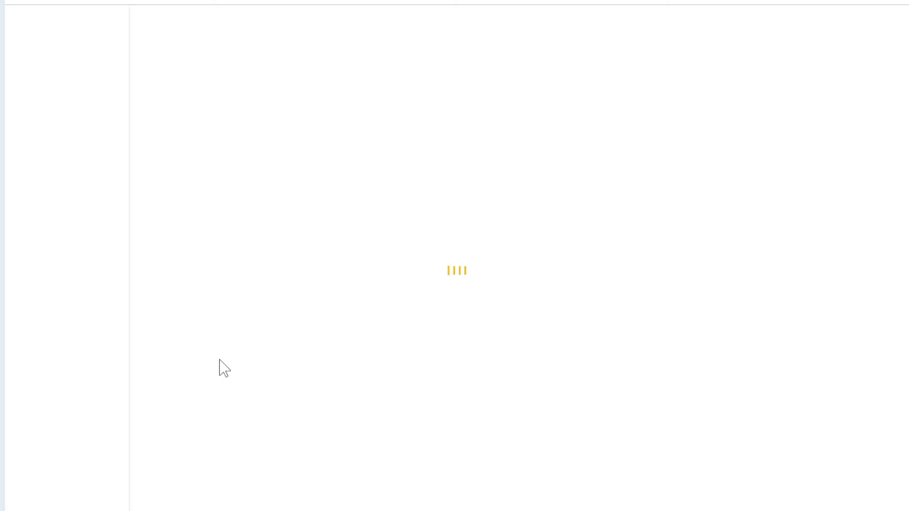
scroll(331, 393, "down", 5)
scroll(361, 374, "down", 3)
scroll(254, 274, "up", 5)
scroll(268, 446, "down", 4)
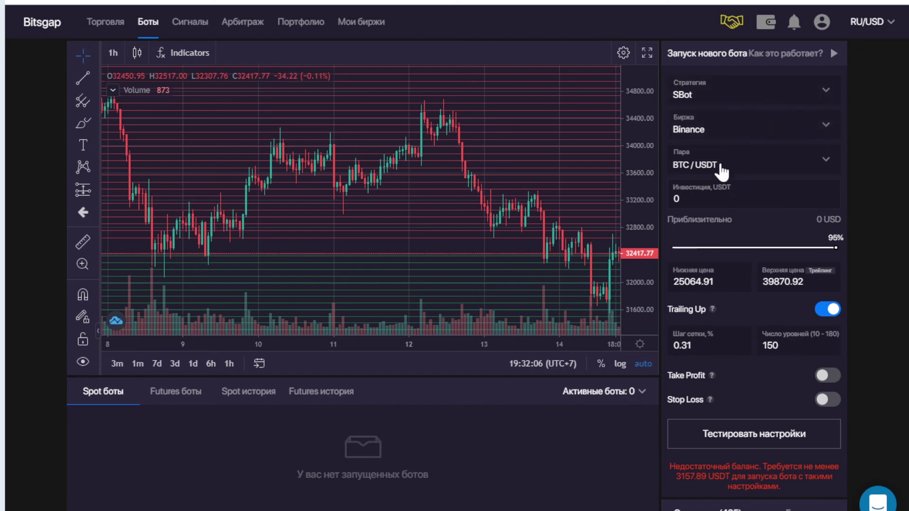
left_click(728, 130)
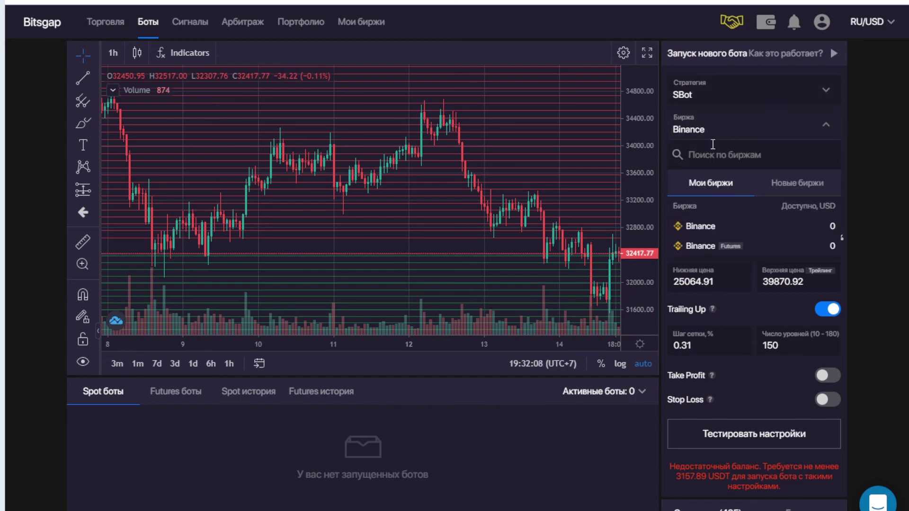
left_click(709, 227)
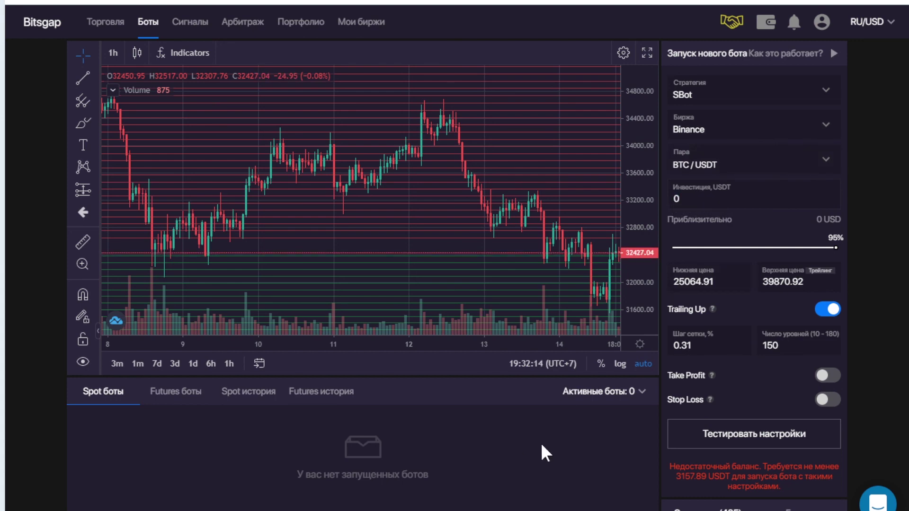
scroll(544, 426, "down", 6)
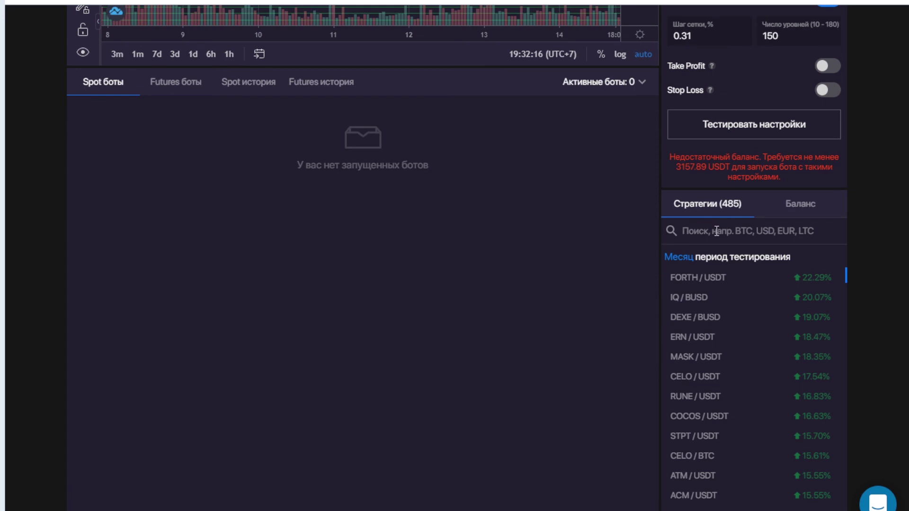
scroll(711, 230, "up", 6)
left_click(701, 167)
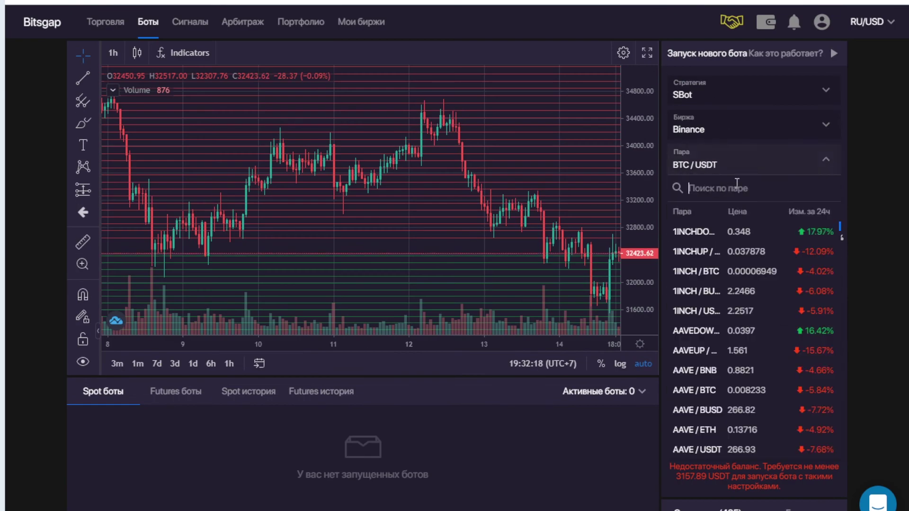
left_click(557, 458)
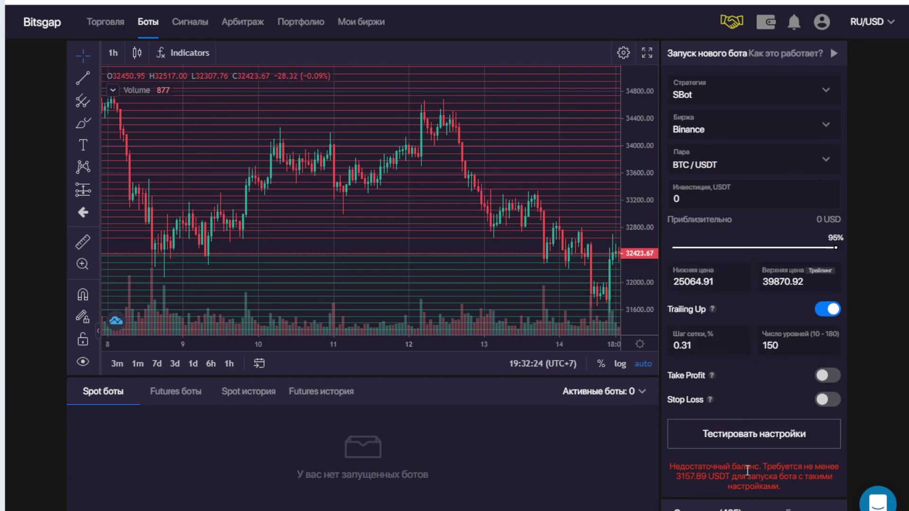
scroll(608, 459, "down", 3)
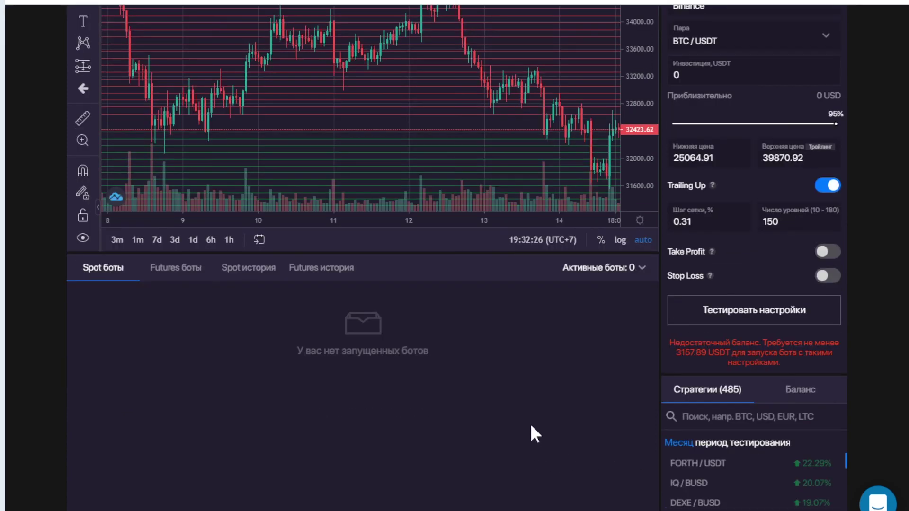
scroll(531, 426, "up", 3)
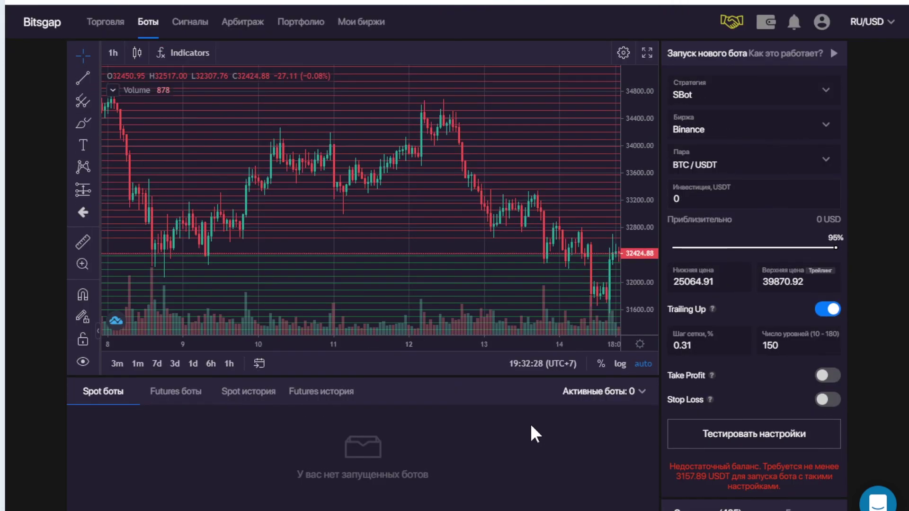